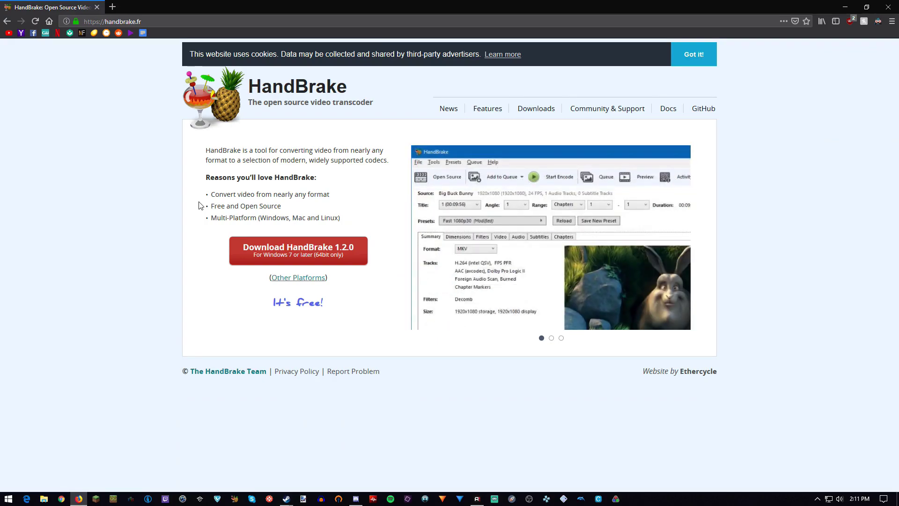
Save the HandBrake 1.2.0 Windows installer in Firefox and run it from the Downloads list.
{"action": "left_click", "coordinate": [246, 256]}
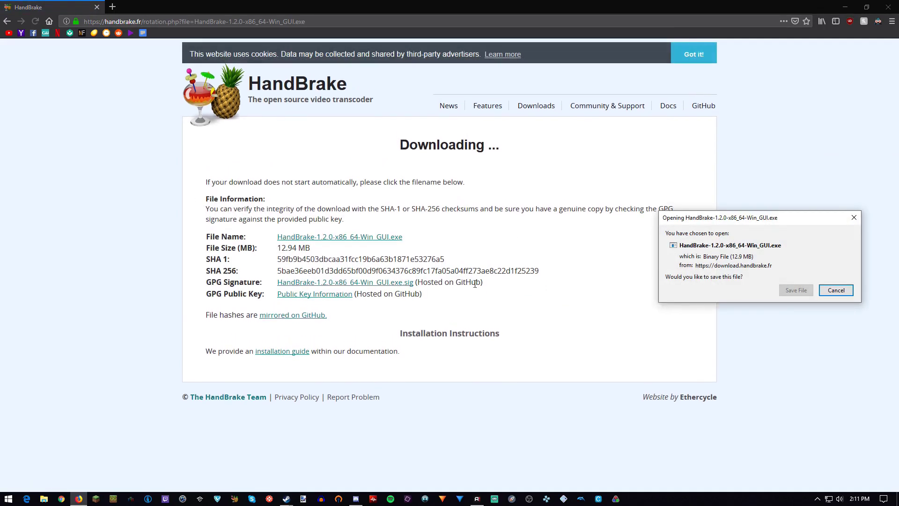
{"action": "left_click", "coordinate": [796, 290]}
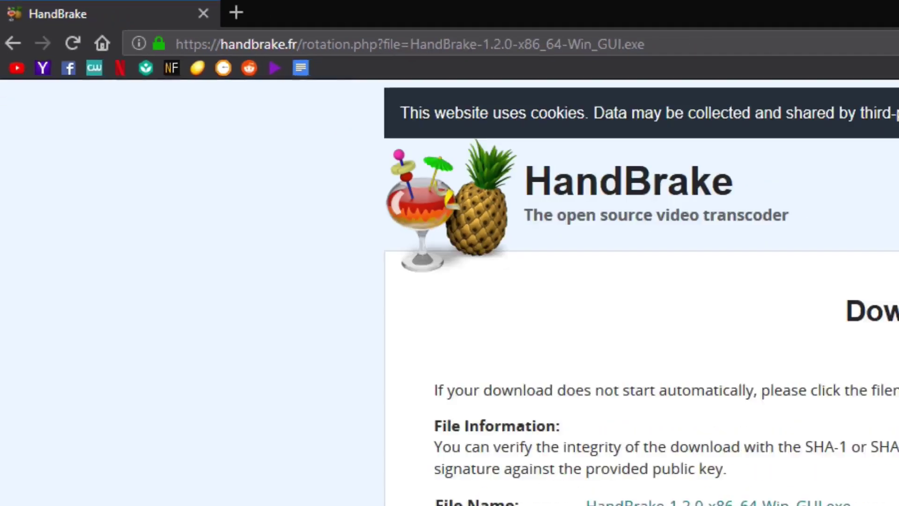
{"action": "left_click", "coordinate": [806, 21]}
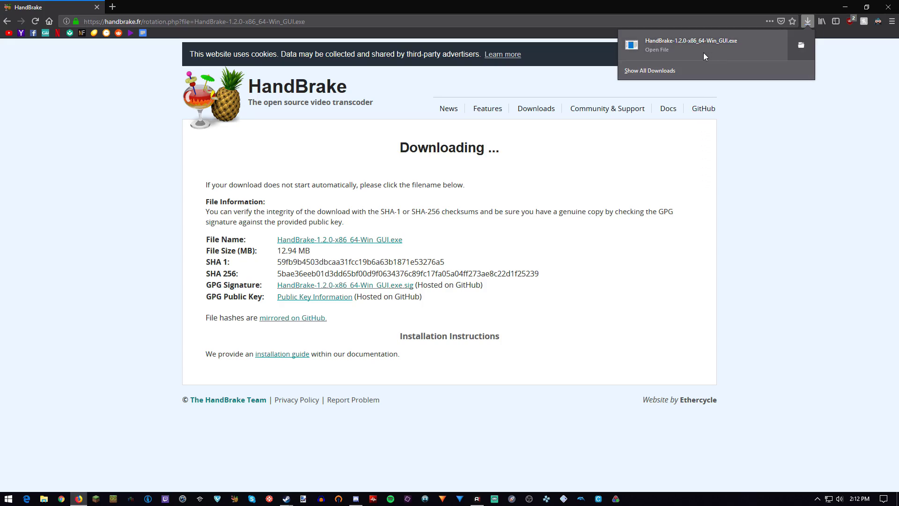
{"action": "left_click", "coordinate": [689, 42]}
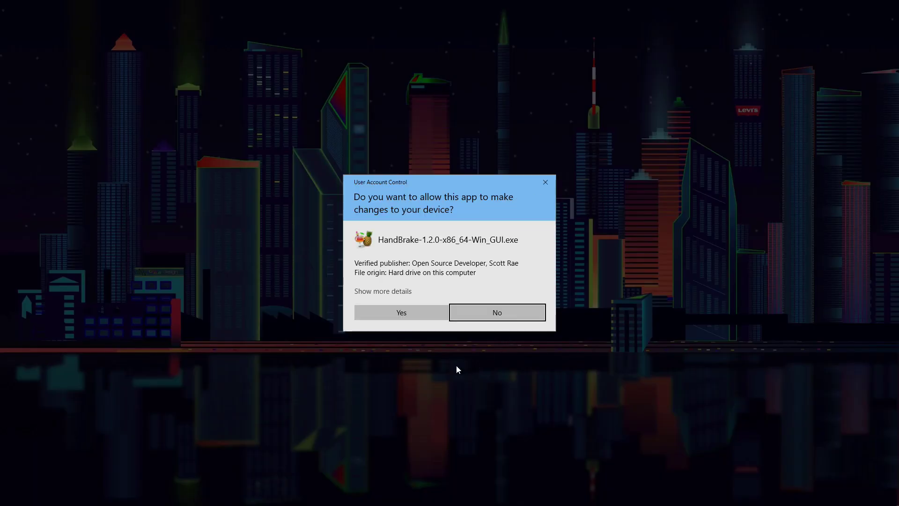
Install HandBrake 1.2.0 into the default C:\Program Files\HandBrake folder, then minimize Firefox.
{"action": "left_click", "coordinate": [382, 311]}
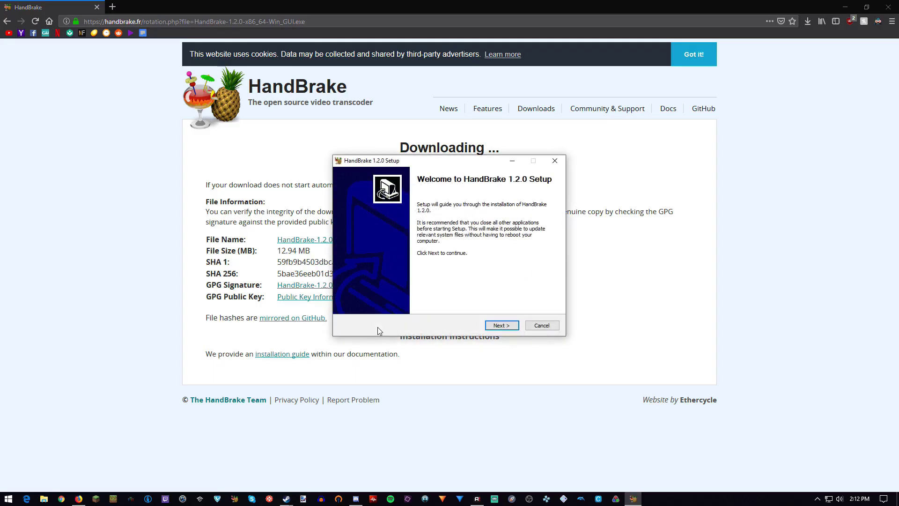
{"action": "left_click", "coordinate": [500, 325]}
{"action": "left_click", "coordinate": [500, 326]}
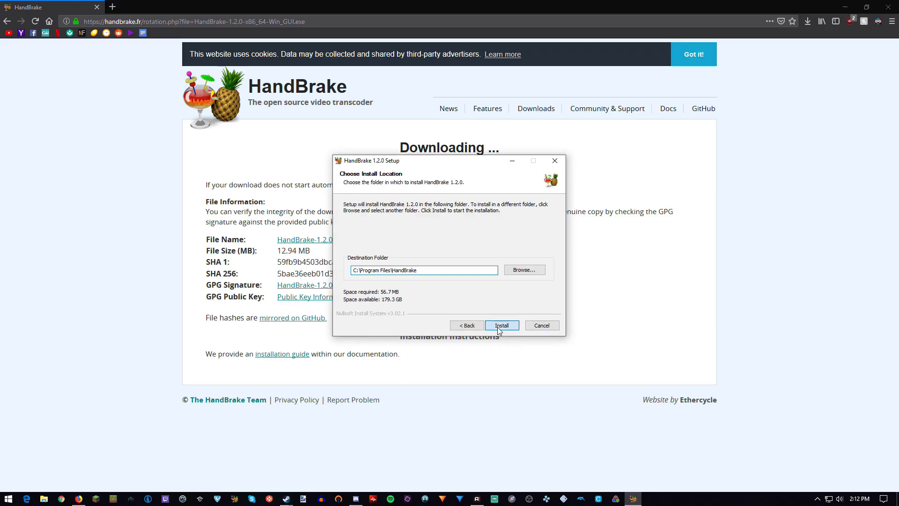
{"action": "left_click", "coordinate": [500, 325]}
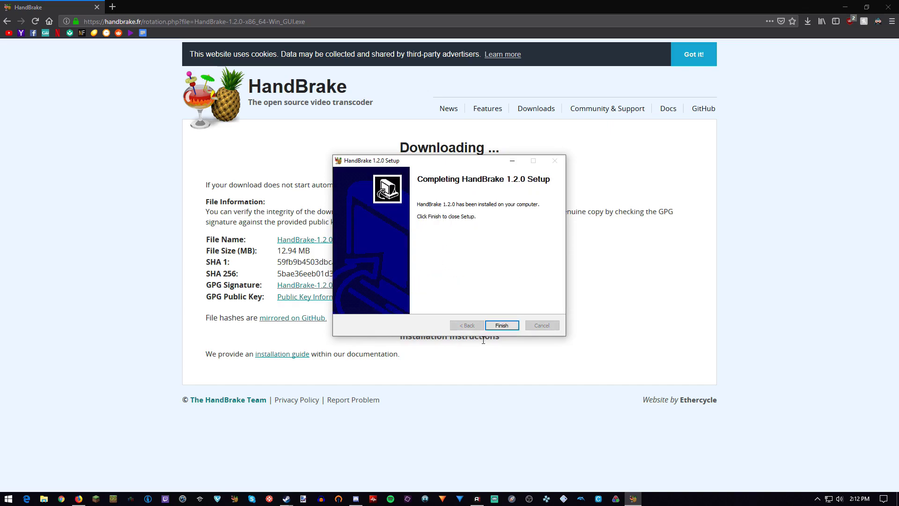
{"action": "left_click", "coordinate": [500, 324]}
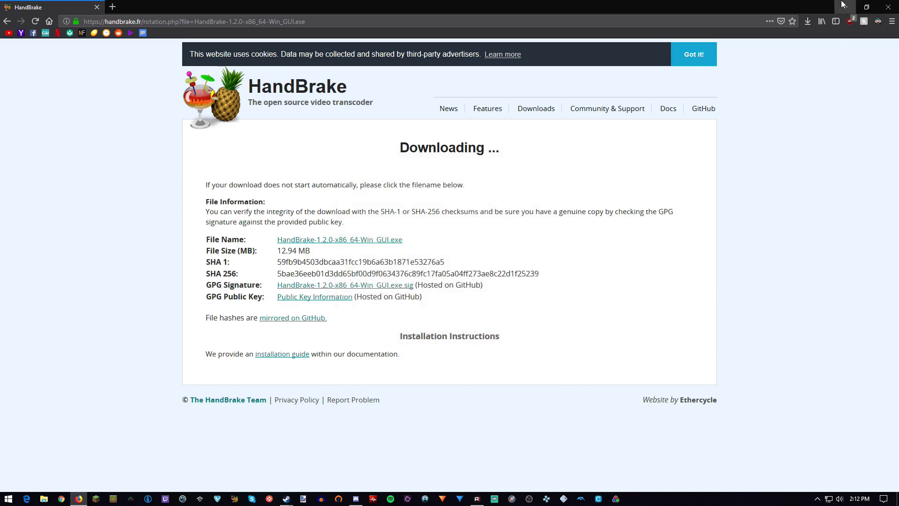
{"action": "left_click", "coordinate": [845, 7]}
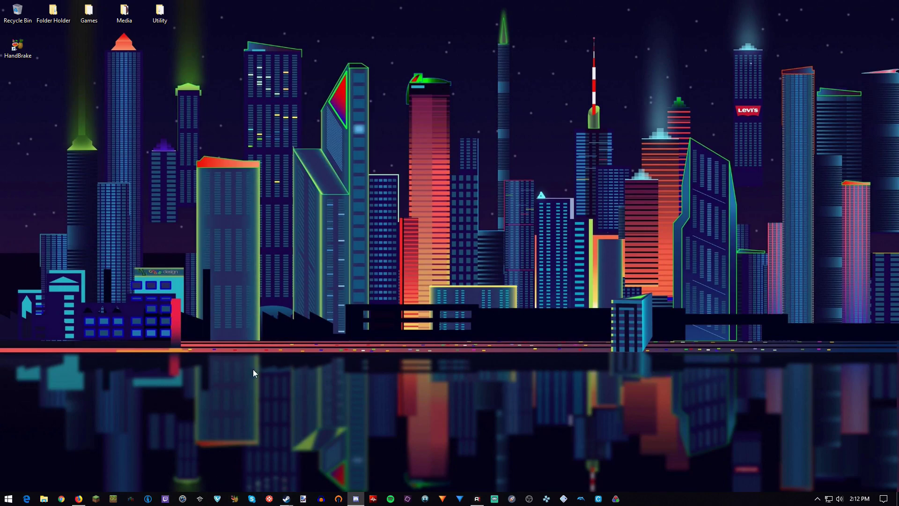
Launch HandBrake from its desktop shortcut, then delete that shortcut from the desktop.
{"action": "left_click", "coordinate": [233, 500]}
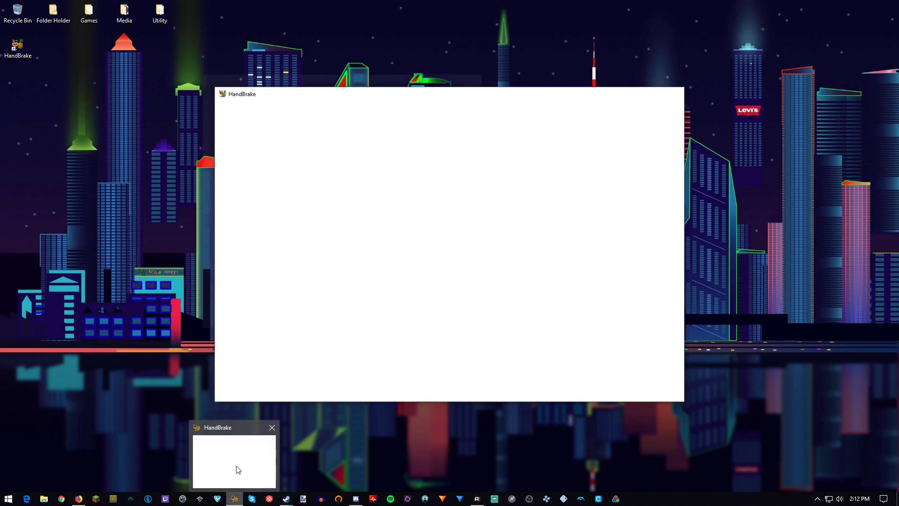
{"action": "right_click", "coordinate": [12, 50]}
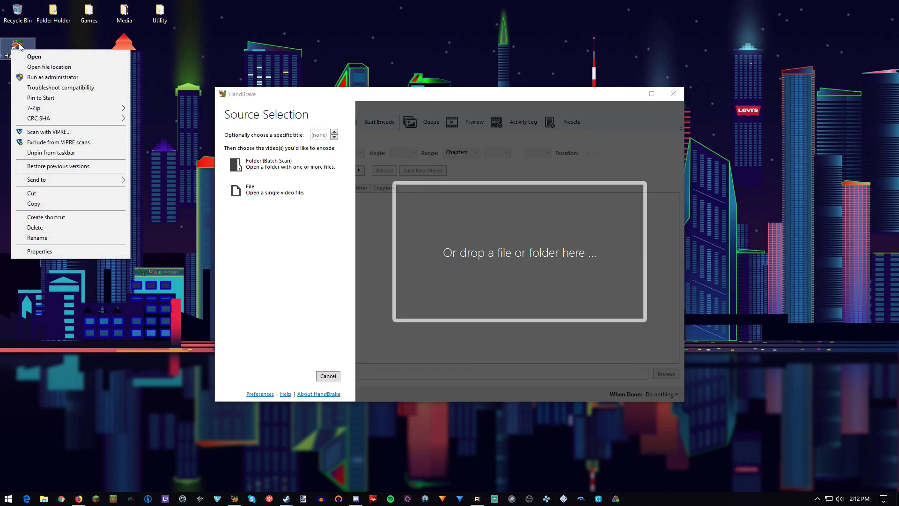
{"action": "left_click", "coordinate": [80, 227]}
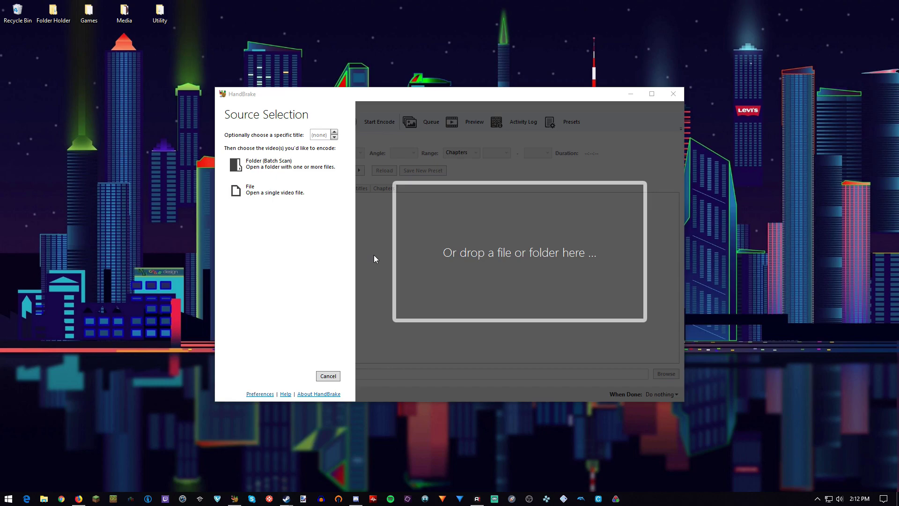
{"action": "left_click", "coordinate": [276, 195]}
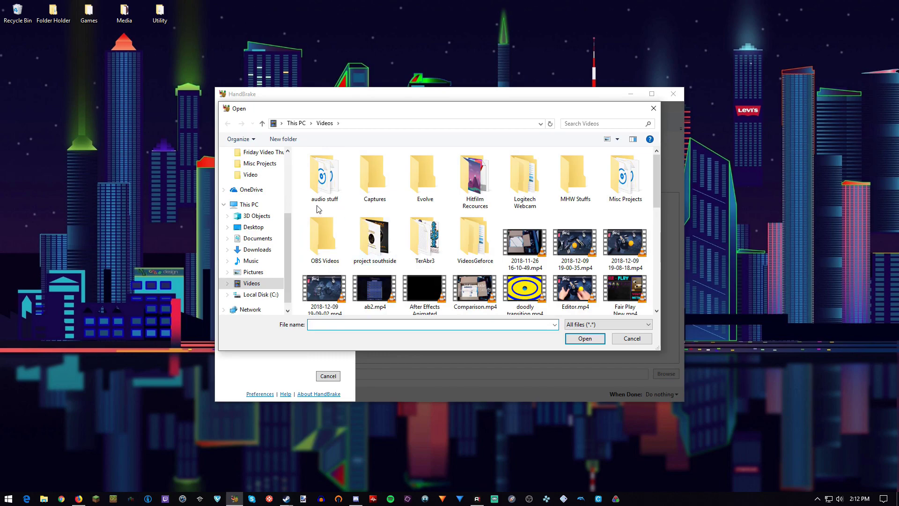
{"action": "left_click", "coordinate": [250, 175]}
{"action": "double_click", "coordinate": [527, 196]}
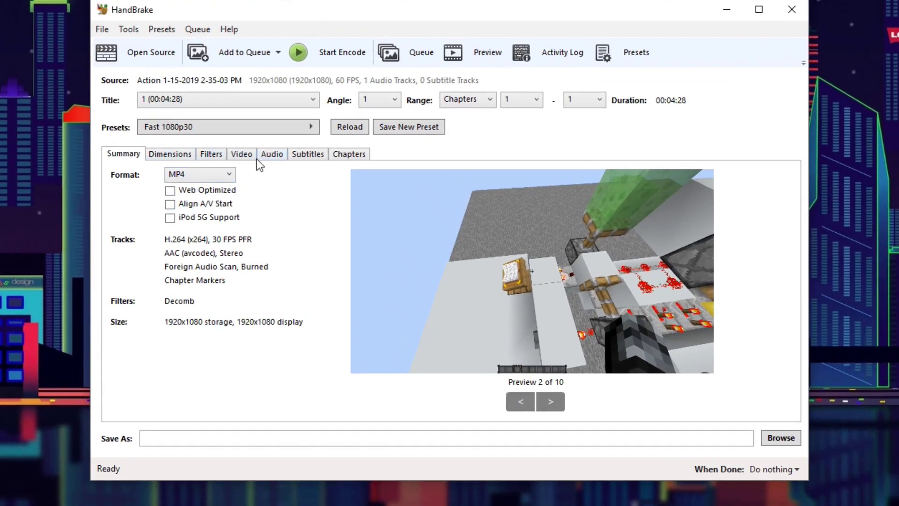
{"action": "key", "text": "super+e"}
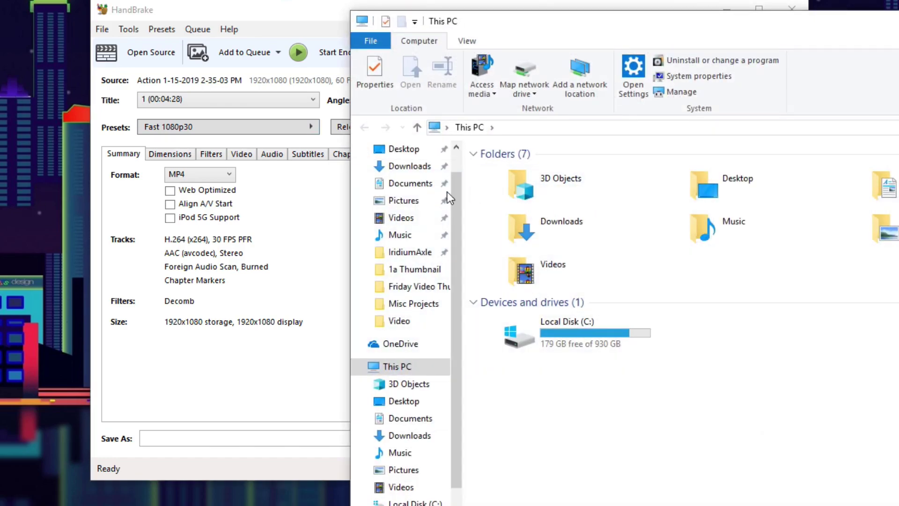
{"action": "left_click", "coordinate": [399, 320]}
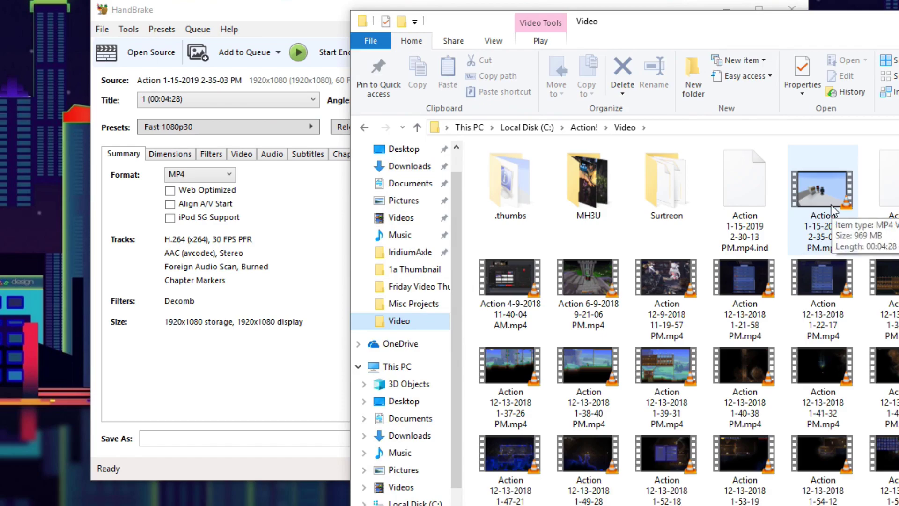
{"action": "key", "text": "alt+F4"}
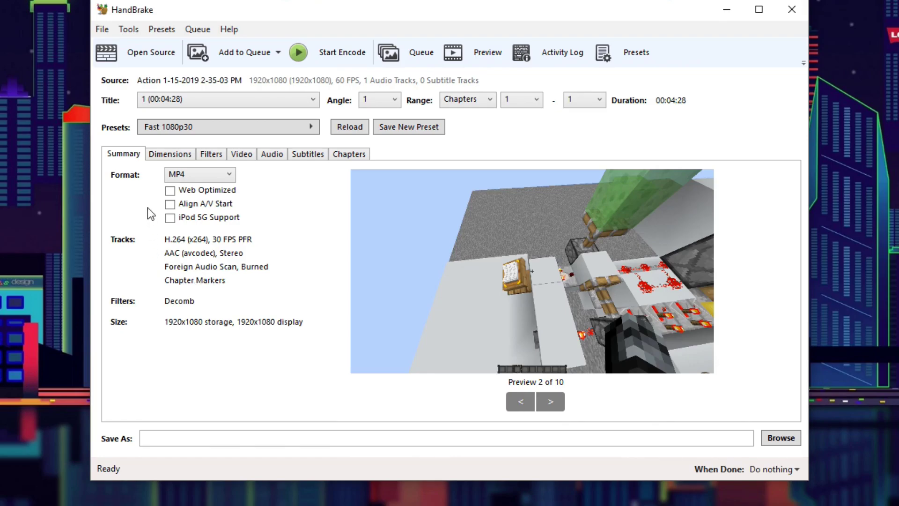
Turn on Web Optimized for the MP4 output and show the Dimensions settings.
{"action": "left_click", "coordinate": [169, 191]}
{"action": "left_click", "coordinate": [173, 156]}
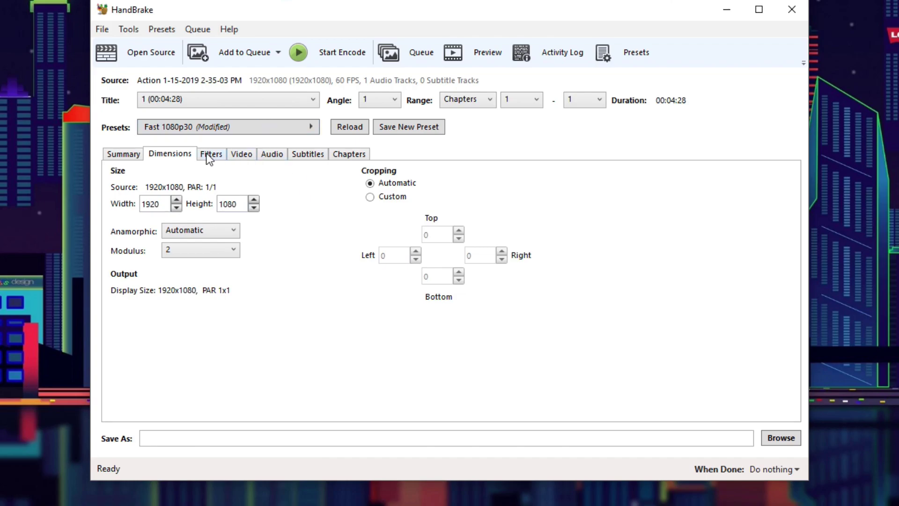
Set video to Same as source framerate, constant quality RF 20 and Medium encoder preset.
{"action": "left_click", "coordinate": [230, 154]}
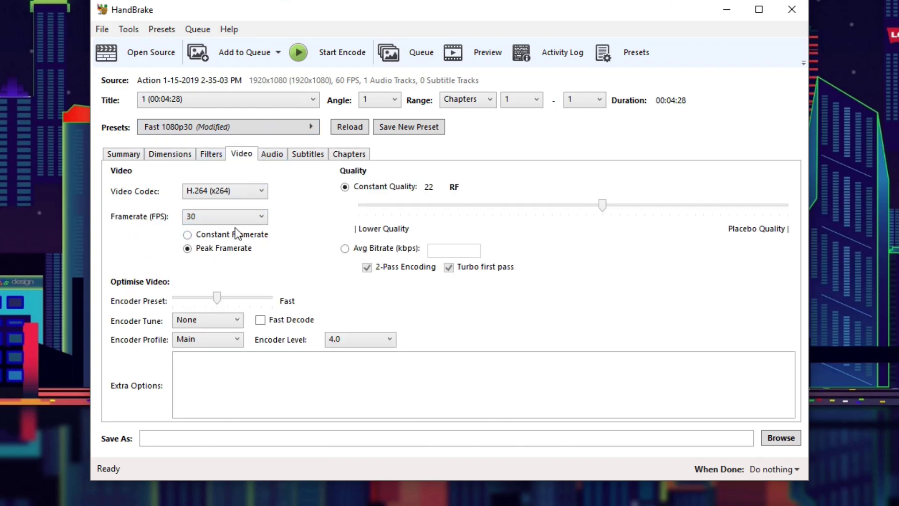
{"action": "left_click", "coordinate": [216, 218]}
{"action": "left_click", "coordinate": [224, 232]}
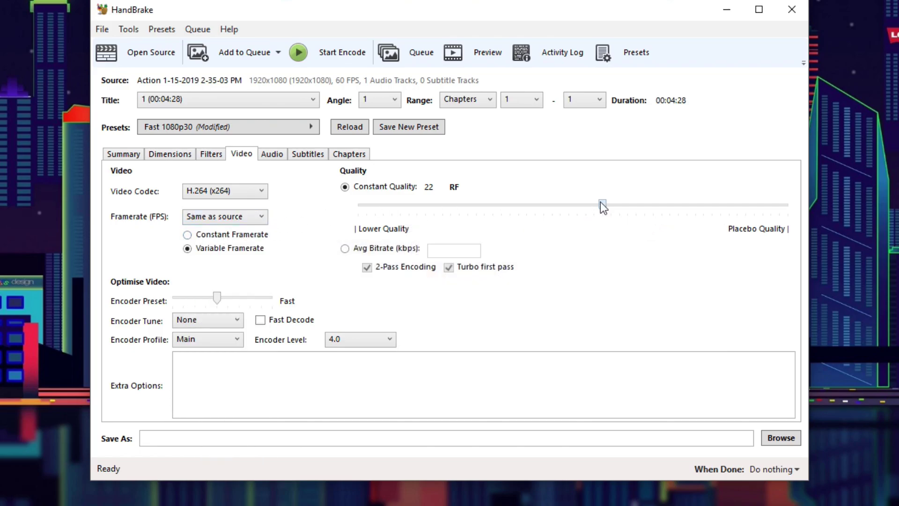
{"action": "mouse_move", "coordinate": [602, 205]}
{"action": "left_mouse_down"}
{"action": "mouse_move", "coordinate": [592, 205]}
{"action": "mouse_move", "coordinate": [620, 205]}
{"action": "left_mouse_up"}
{"action": "left_click_drag", "start_coordinate": [217, 294], "coordinate": [226, 297]}
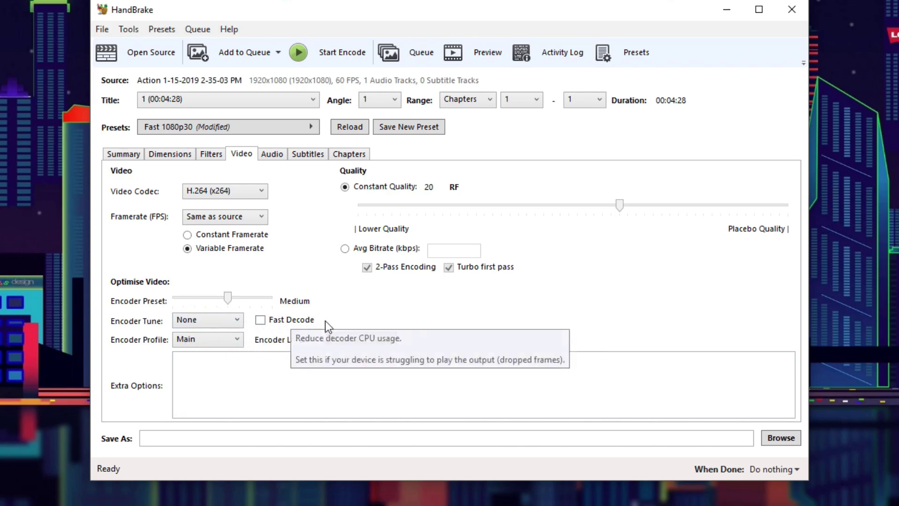
Change the audio track to the MP3 codec at 192 kbps bitrate.
{"action": "left_click", "coordinate": [267, 157]}
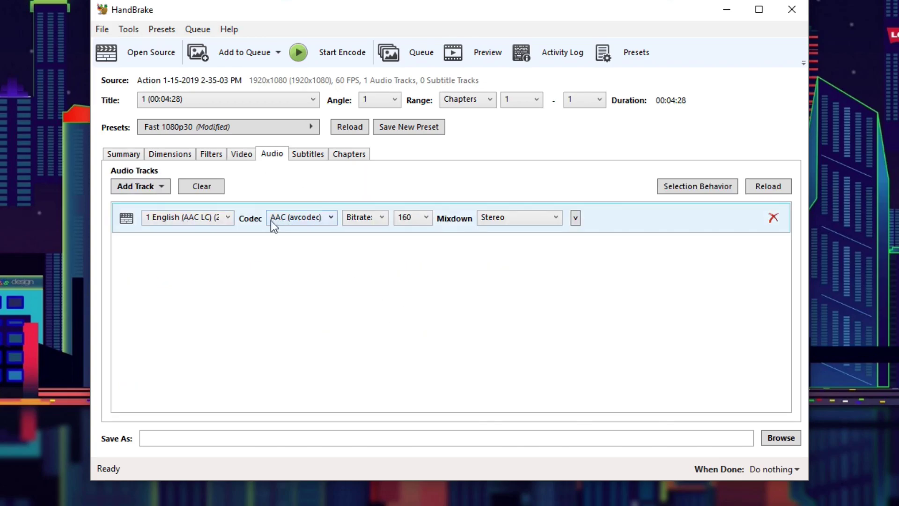
{"action": "left_click", "coordinate": [420, 220]}
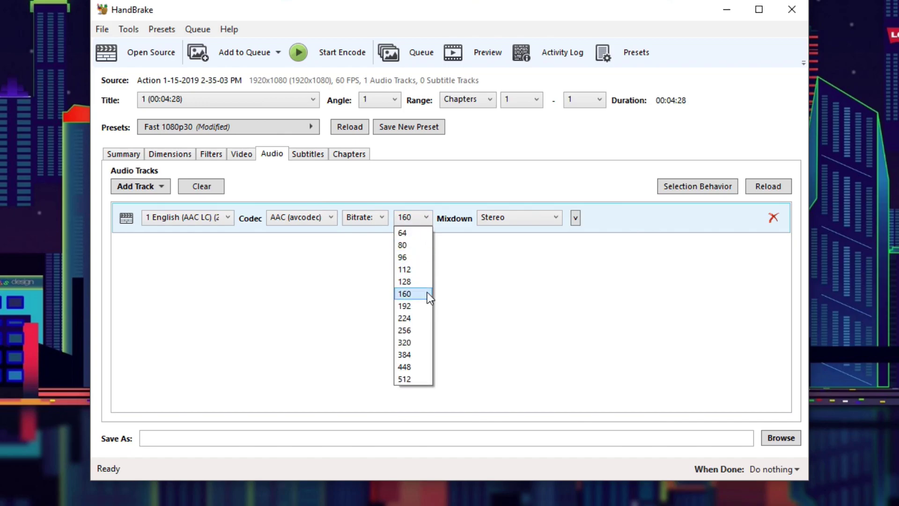
{"action": "left_click", "coordinate": [424, 306]}
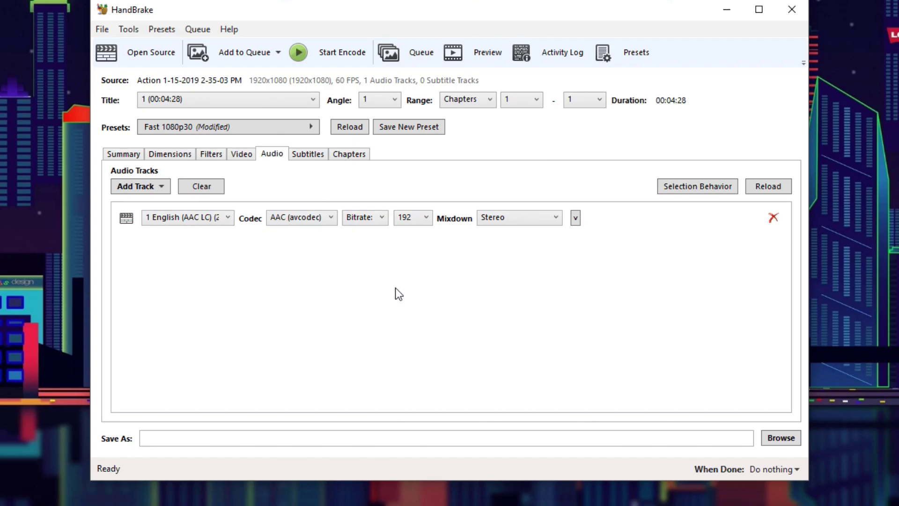
{"action": "left_click", "coordinate": [308, 221]}
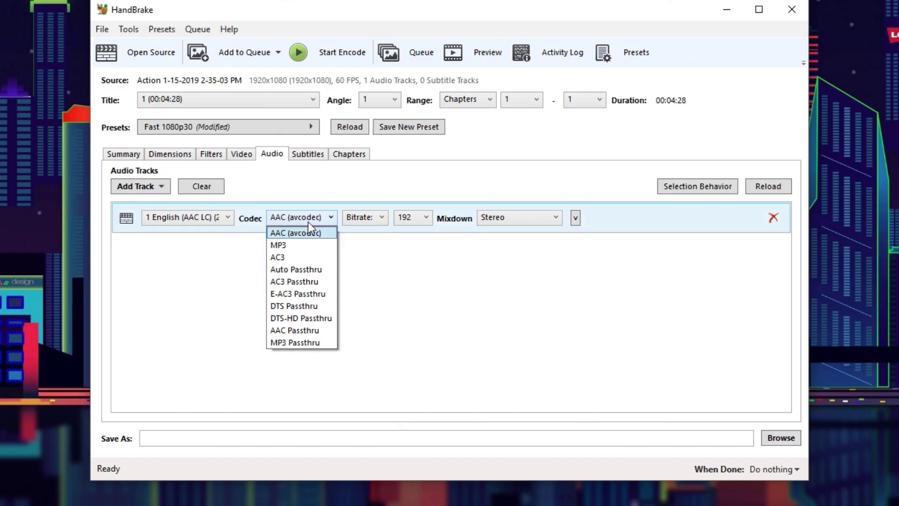
{"action": "left_click", "coordinate": [300, 245]}
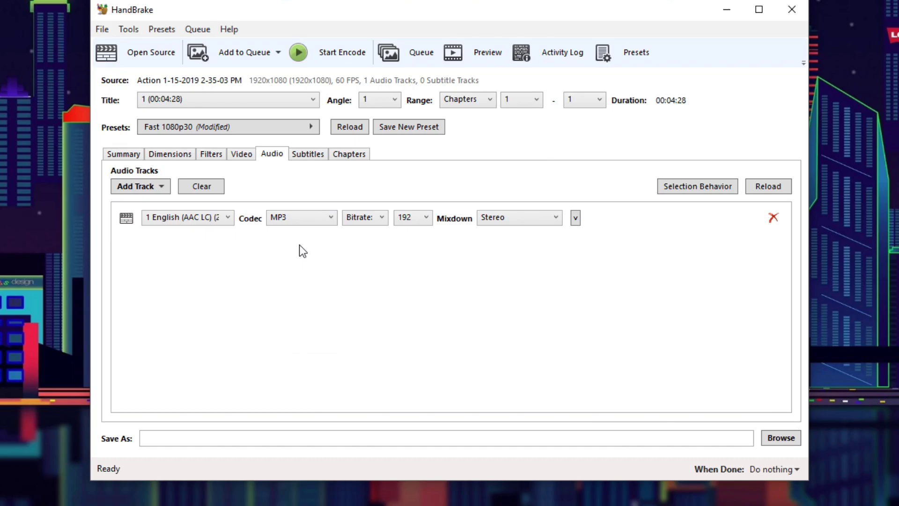
Review the Video, Filters and Dimensions tabs, ending on the Summary listing H.264, MP3 and Decomb.
{"action": "left_click", "coordinate": [240, 159]}
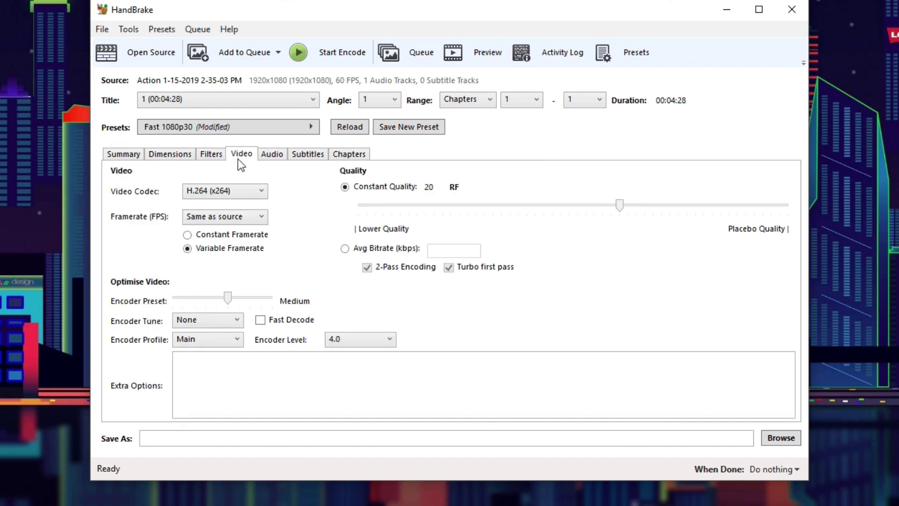
{"action": "left_click", "coordinate": [197, 158]}
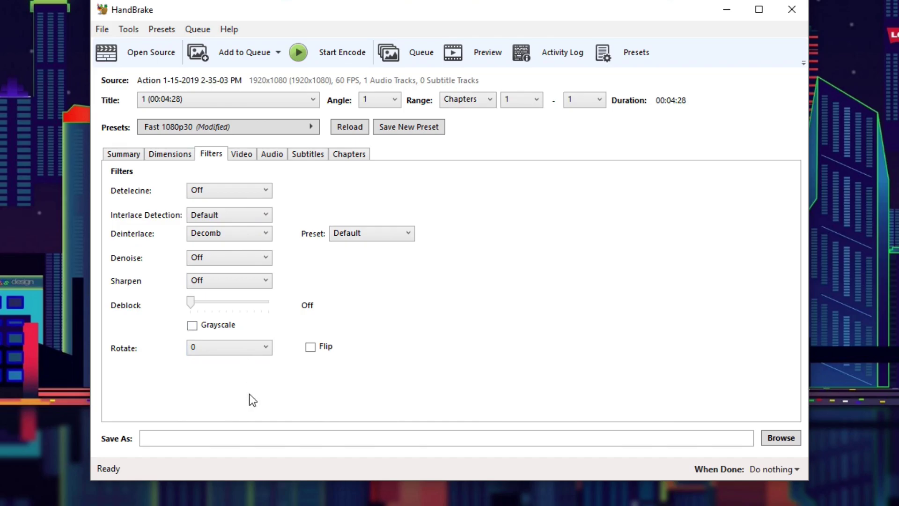
{"action": "left_click", "coordinate": [186, 159]}
{"action": "left_click", "coordinate": [125, 157]}
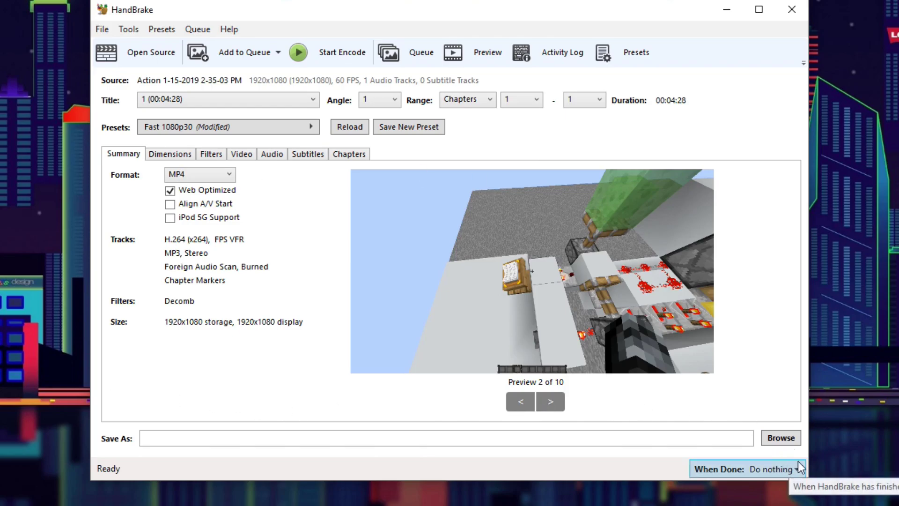
Create a new preset named 'The Best Preset' with description 'This preset is the best'.
{"action": "left_click", "coordinate": [403, 129]}
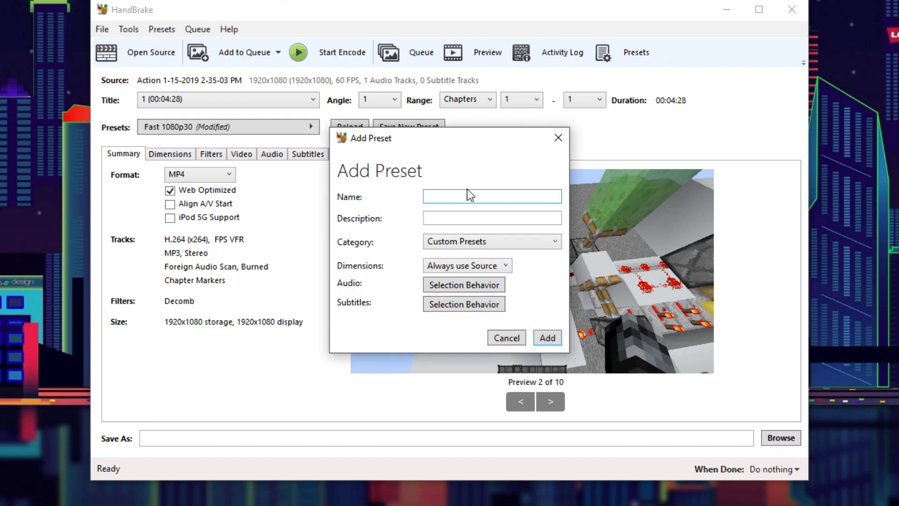
{"action": "type", "text": "The Best Preset"}
{"action": "left_click", "coordinate": [466, 218]}
{"action": "type", "text": "This preset is the best"}
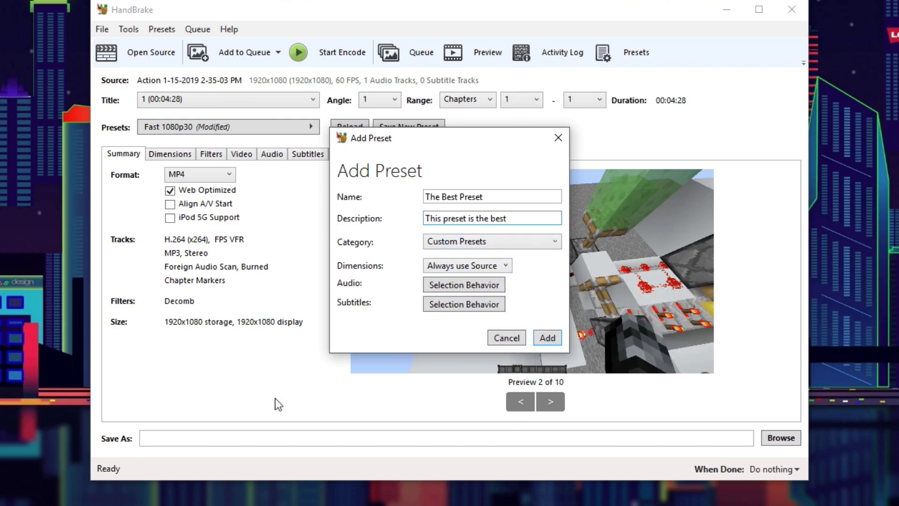
{"action": "mouse_move", "coordinate": [503, 268]}
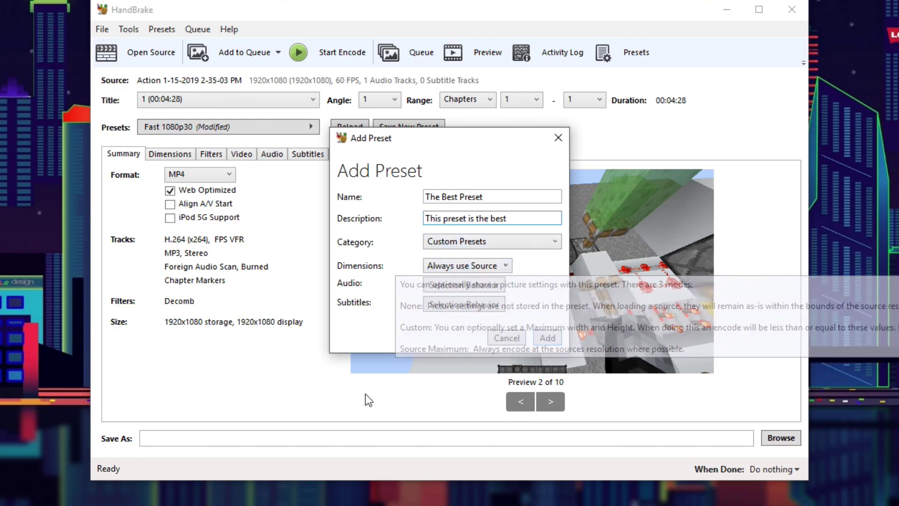
Set the preset's default audio to MP3 at 192 bitrate and save the audio defaults.
{"action": "left_click", "coordinate": [448, 285]}
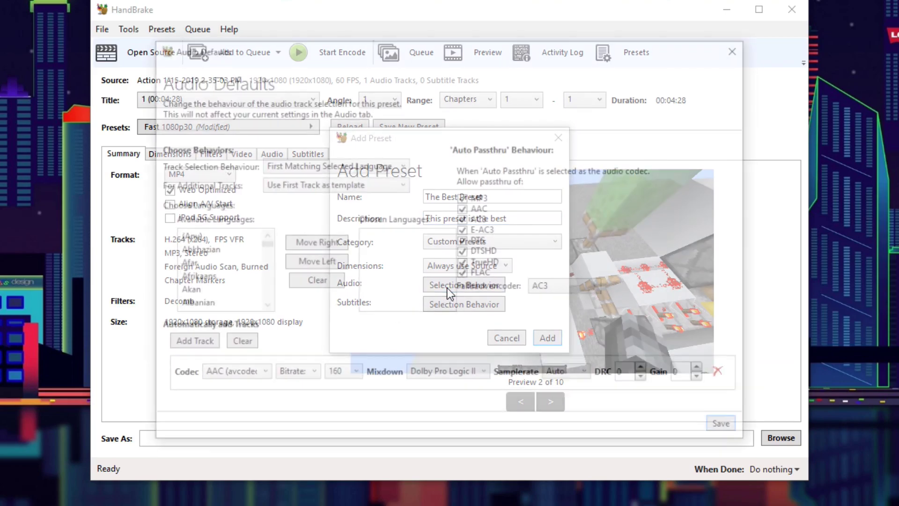
{"action": "left_click", "coordinate": [342, 374]}
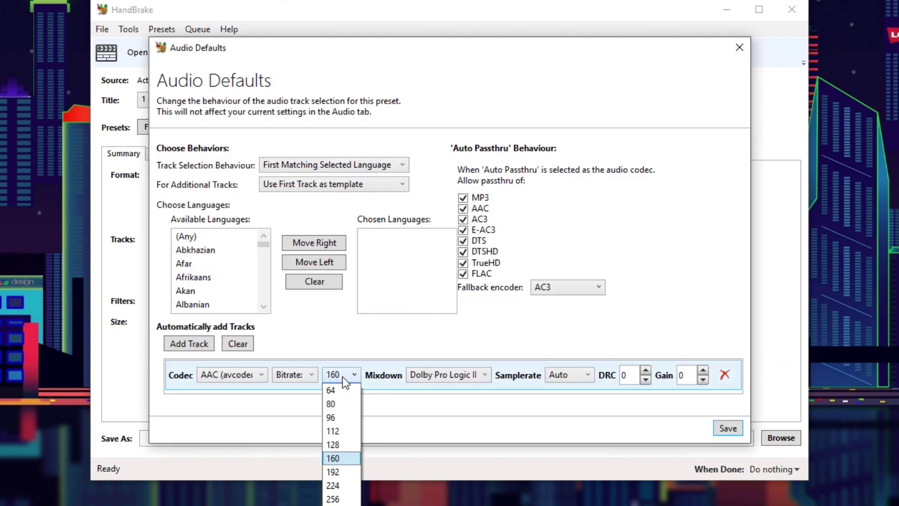
{"action": "left_click", "coordinate": [339, 472]}
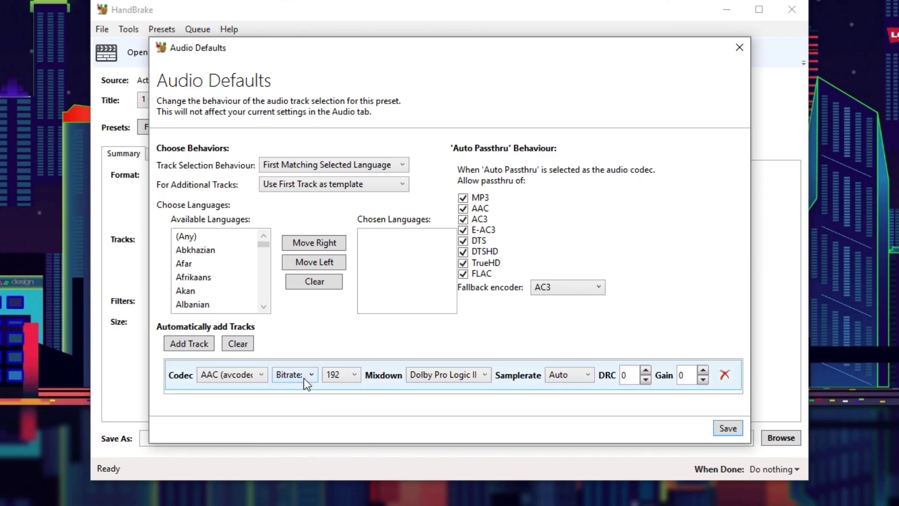
{"action": "left_click", "coordinate": [223, 374]}
{"action": "left_click", "coordinate": [220, 402]}
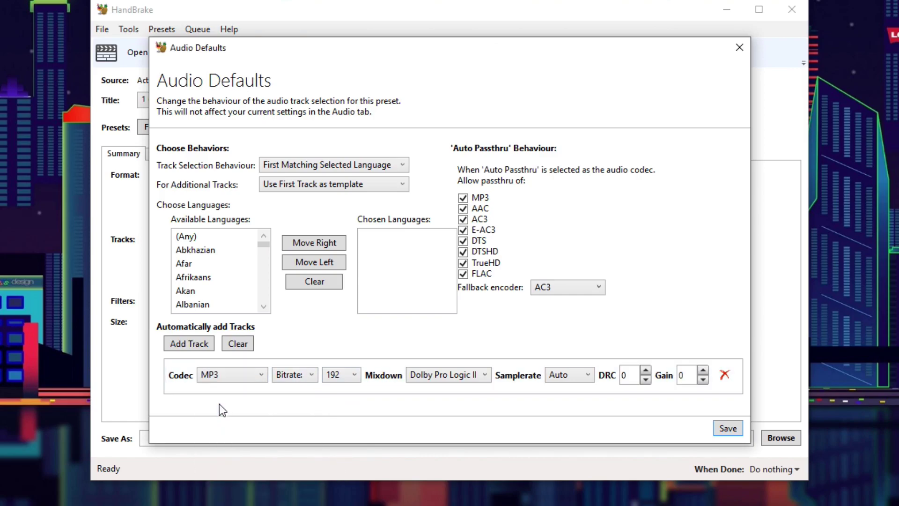
{"action": "left_click", "coordinate": [727, 428]}
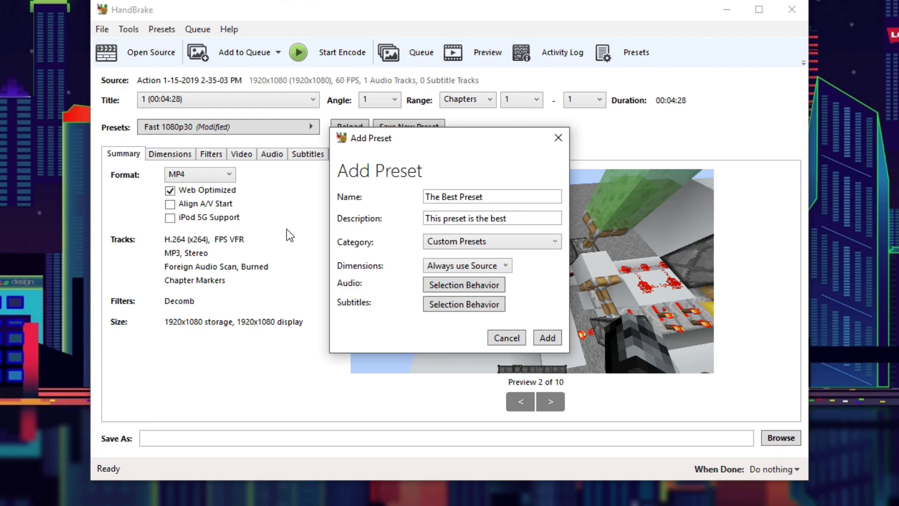
Save the new preset as The Best Preset and apply it from Custom Presets.
{"action": "left_click", "coordinate": [546, 339]}
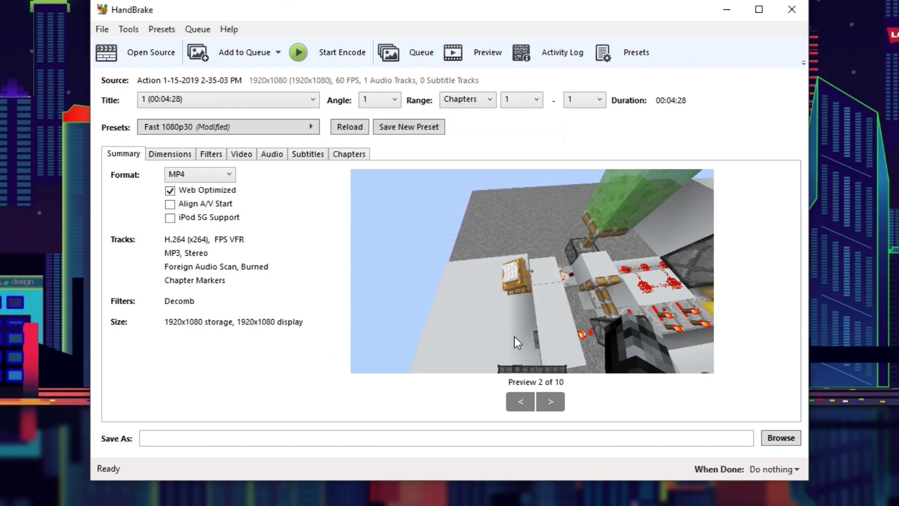
{"action": "left_click", "coordinate": [310, 126]}
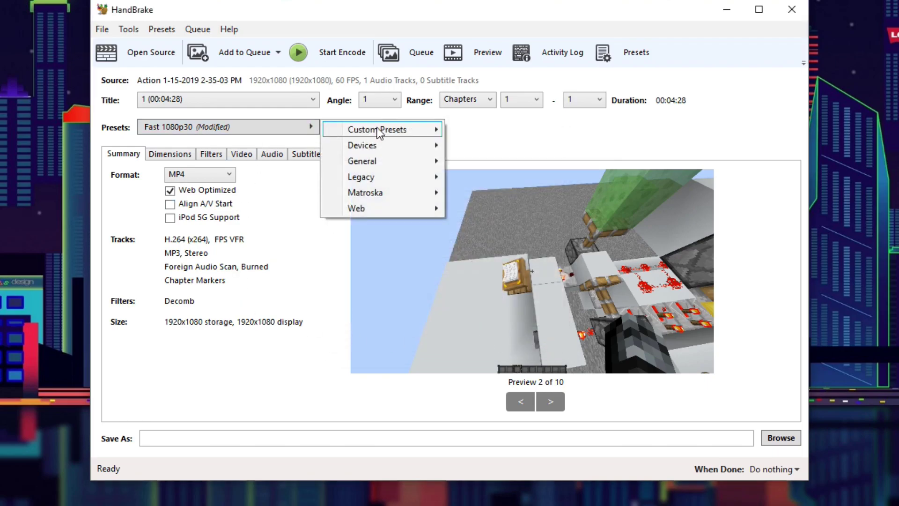
{"action": "mouse_move", "coordinate": [370, 131]}
{"action": "left_click", "coordinate": [475, 129]}
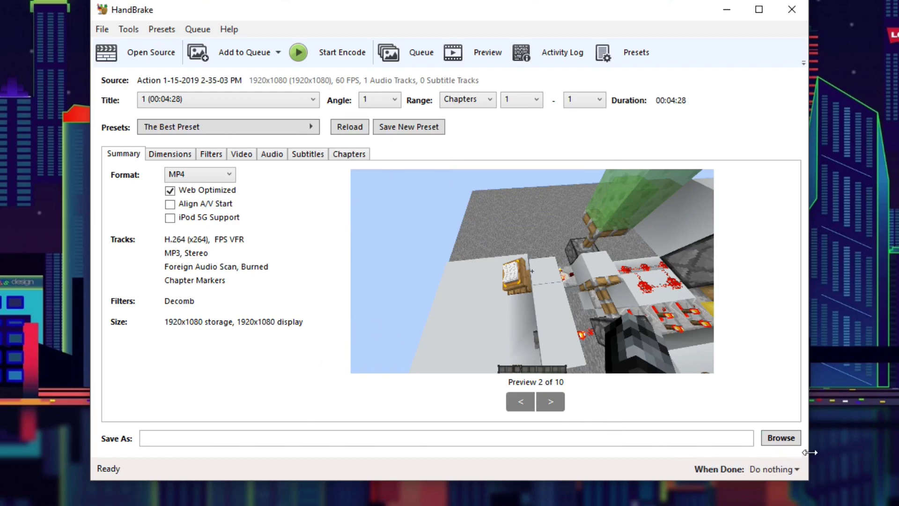
Save the output as 'compression test' in This PC > Videos.
{"action": "left_click", "coordinate": [780, 438]}
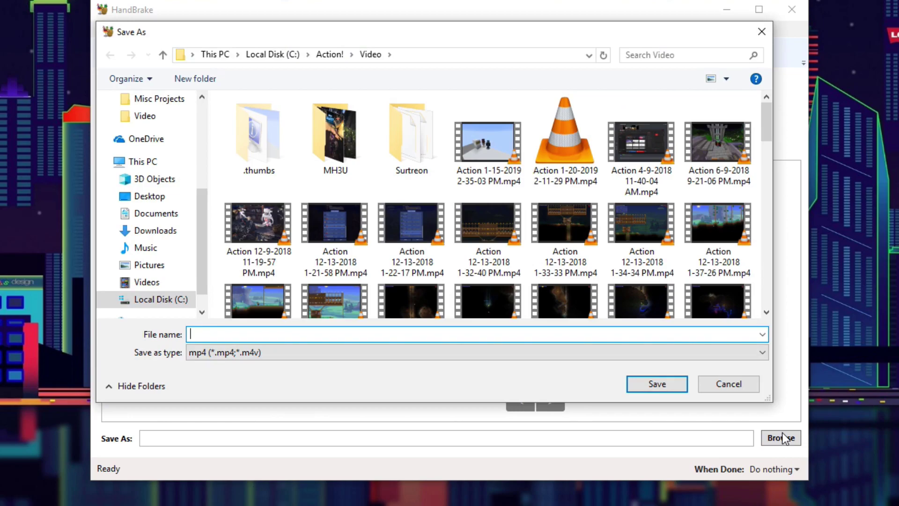
{"action": "left_click", "coordinate": [143, 281]}
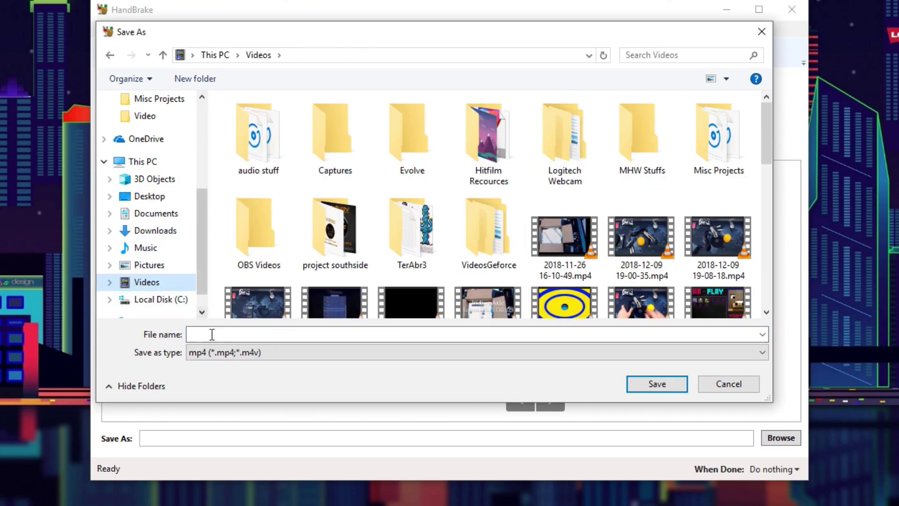
{"action": "left_click", "coordinate": [205, 333]}
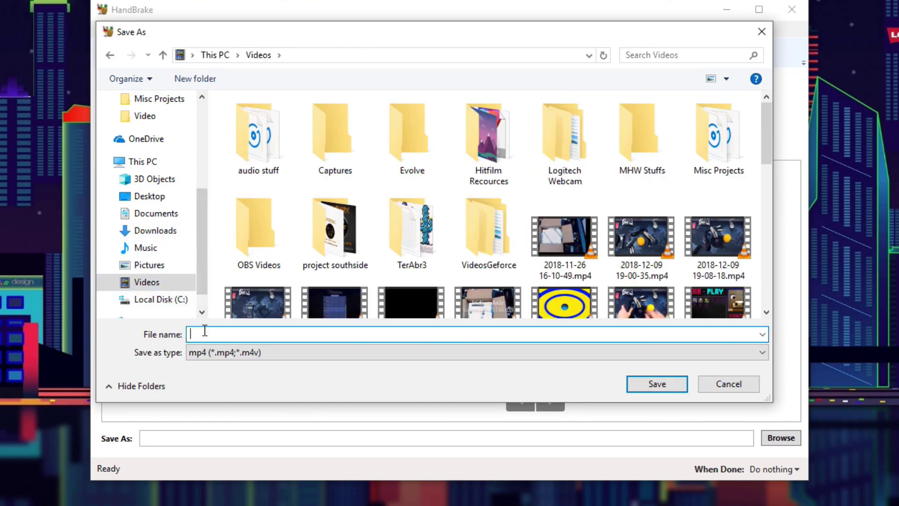
{"action": "type", "text": "compression test"}
{"action": "key", "text": "Return"}
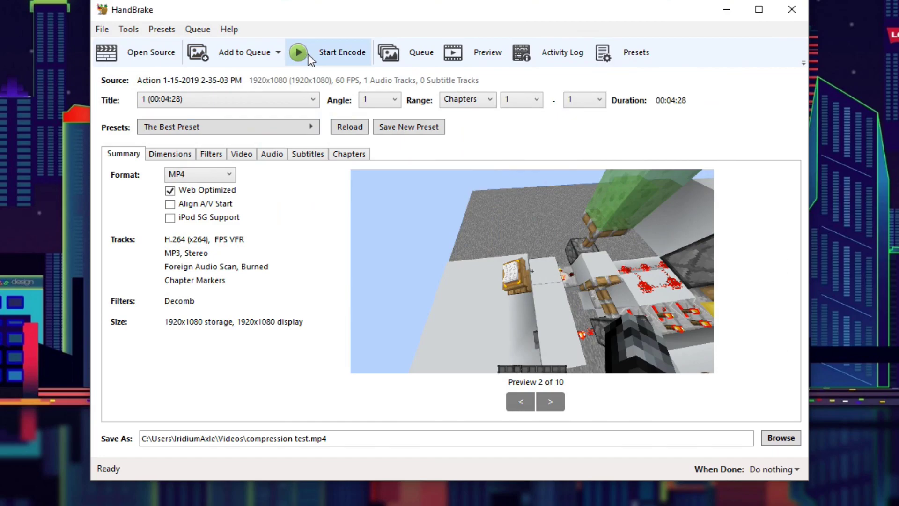
Start encoding the gameplay video with The Best Preset.
{"action": "left_click", "coordinate": [309, 54]}
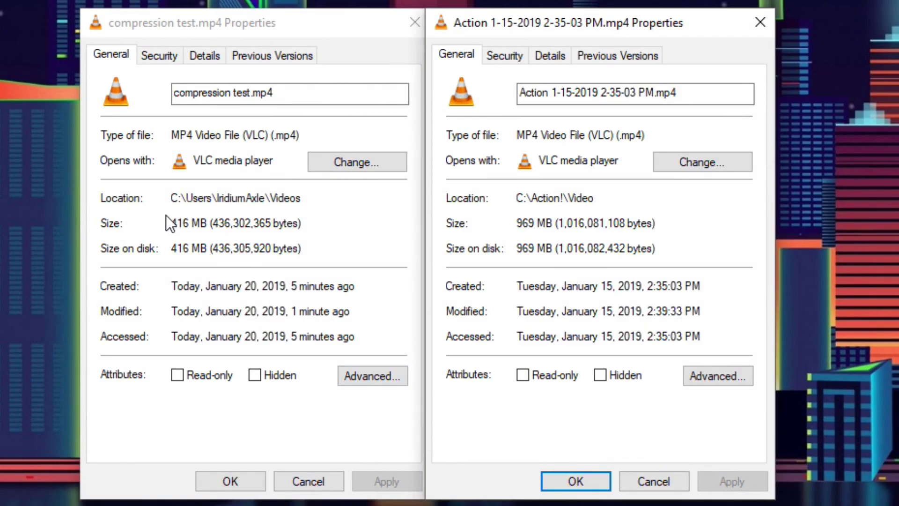
{"action": "left_click_drag", "start_coordinate": [170, 224], "coordinate": [196, 224]}
{"action": "left_click", "coordinate": [187, 224]}
{"action": "double_click", "coordinate": [187, 224]}
{"action": "left_click", "coordinate": [195, 224]}
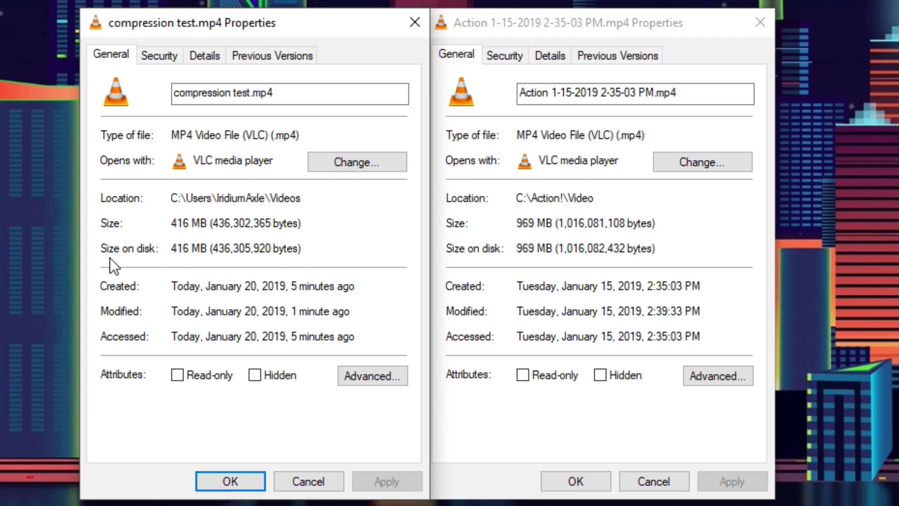